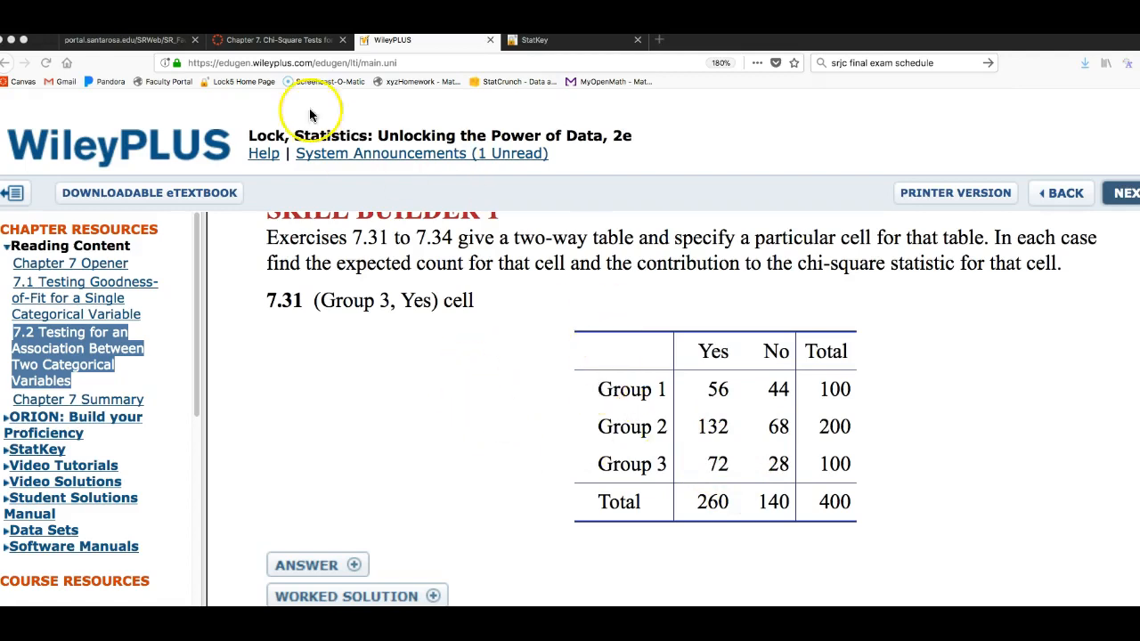
Switch to StatKey and open the χ² Test for Association
{"action": "left_click", "coordinate": [545, 41]}
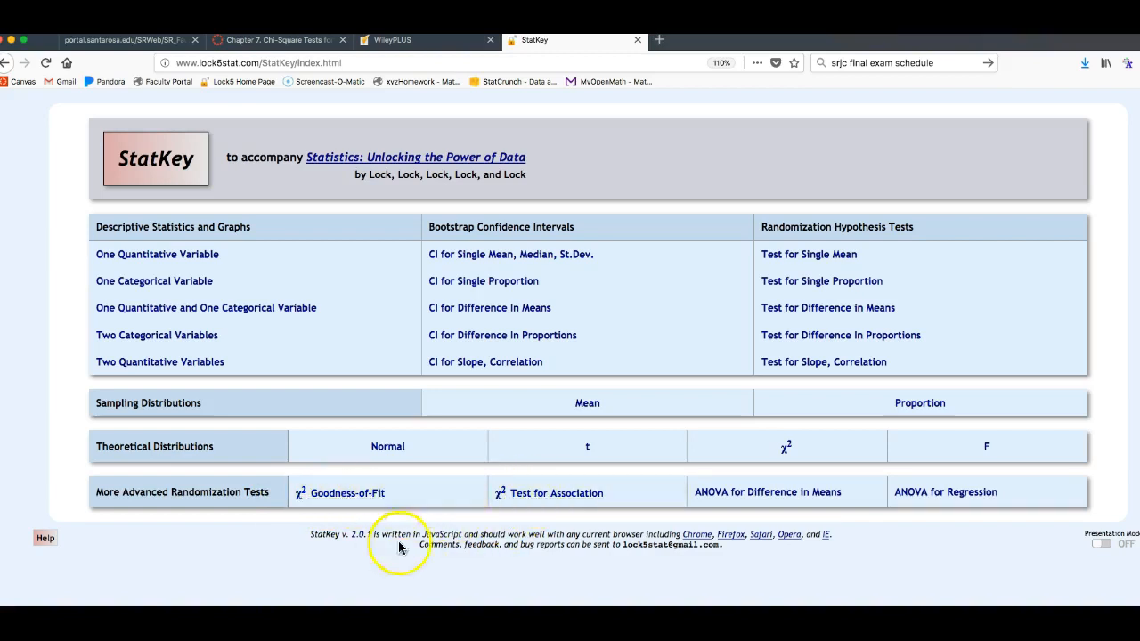
{"action": "left_click", "coordinate": [545, 496]}
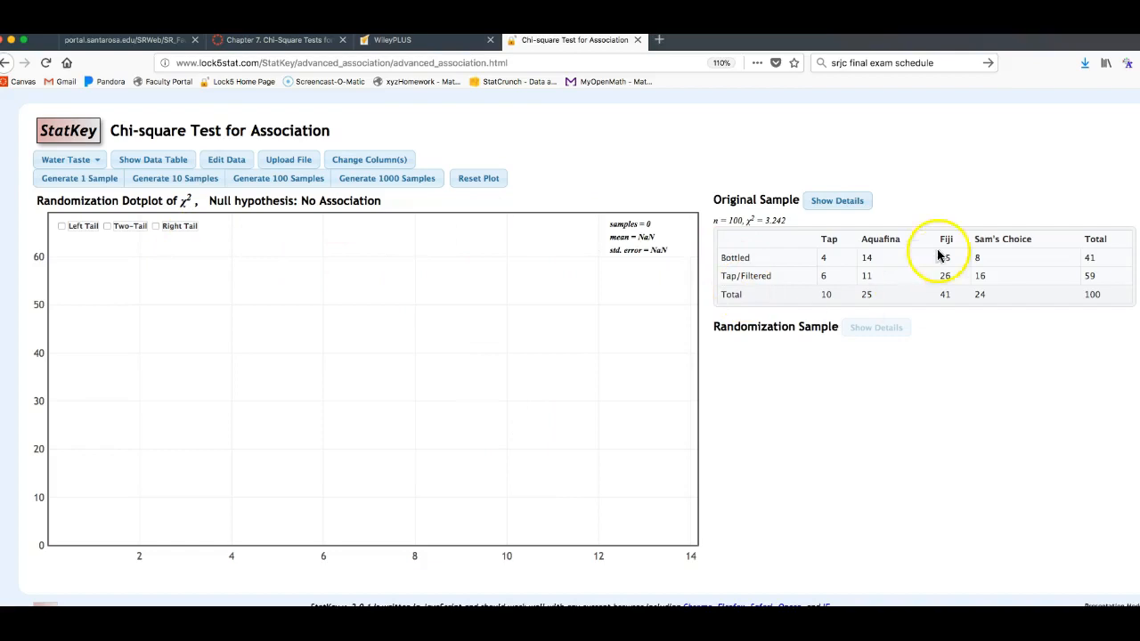
{"action": "left_click", "coordinate": [223, 164]}
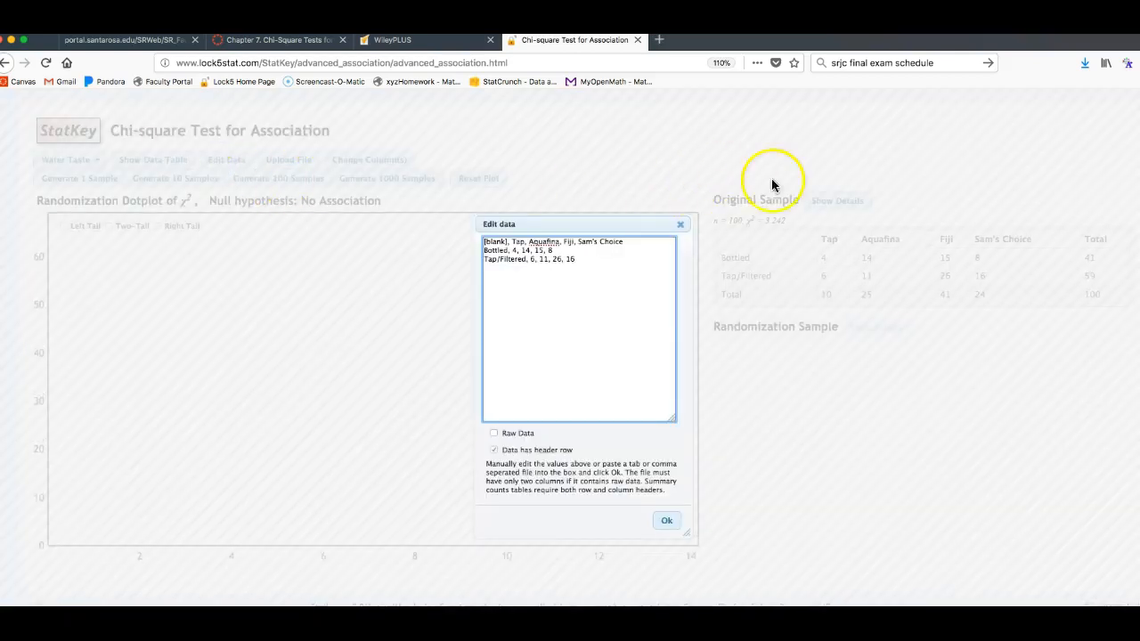
{"action": "left_click", "coordinate": [680, 224]}
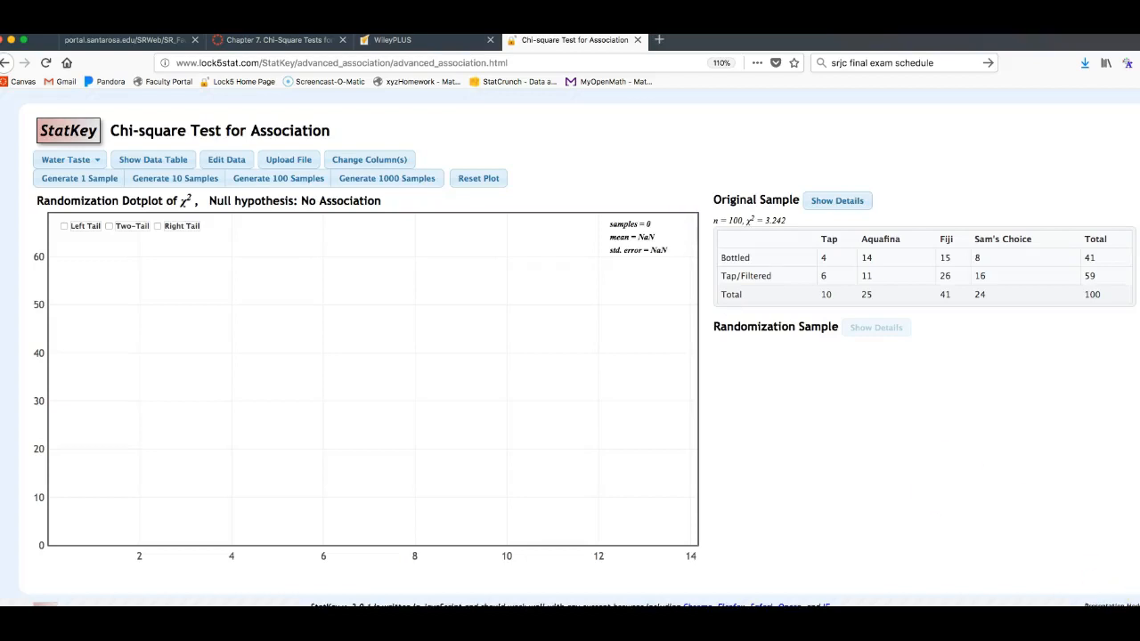
Replace the Water Taste sample data with column headers Yes and No and row labels Group 1, Group 2 and Group 3
{"action": "left_click", "coordinate": [228, 160]}
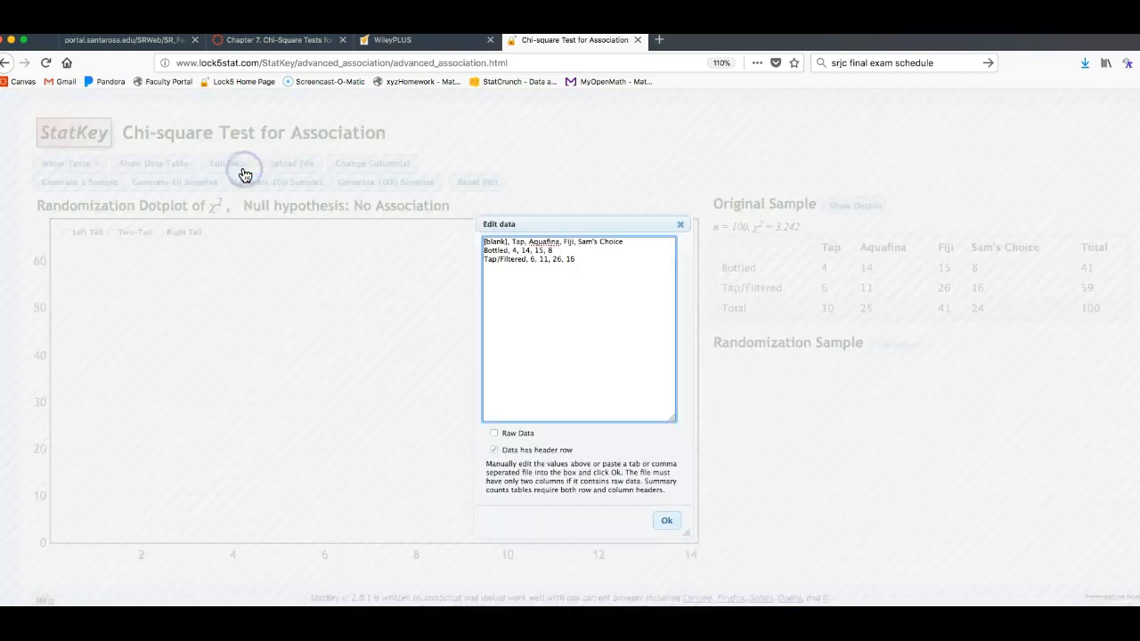
{"action": "key", "text": "super+equal"}
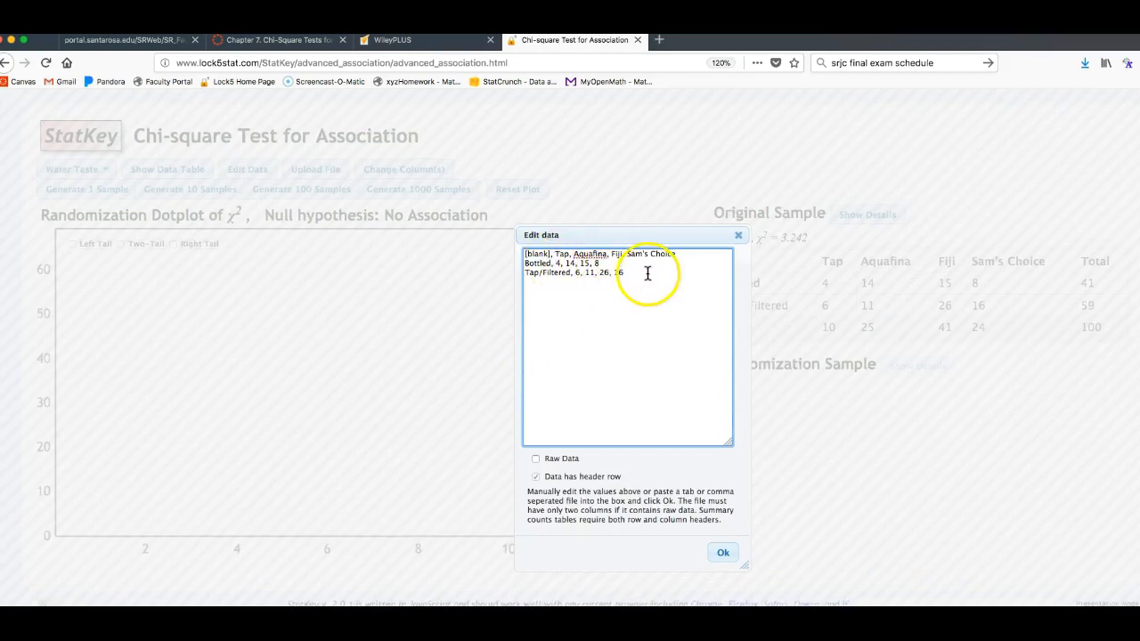
{"action": "left_click_drag", "start_coordinate": [646, 274], "coordinate": [556, 254]}
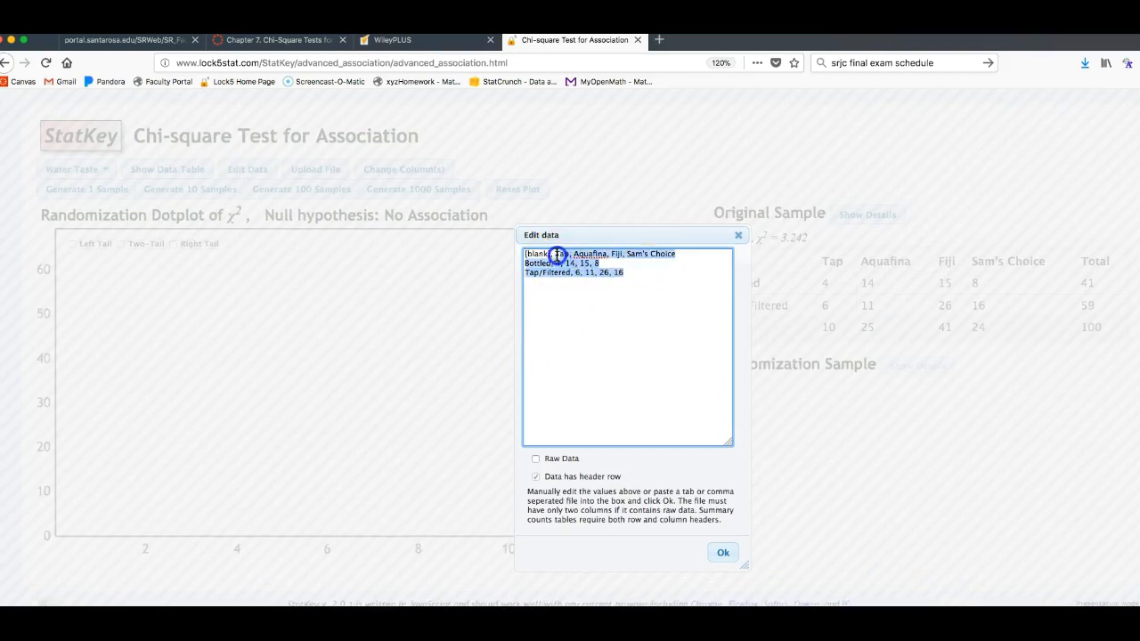
{"action": "key", "text": "BackSpace"}
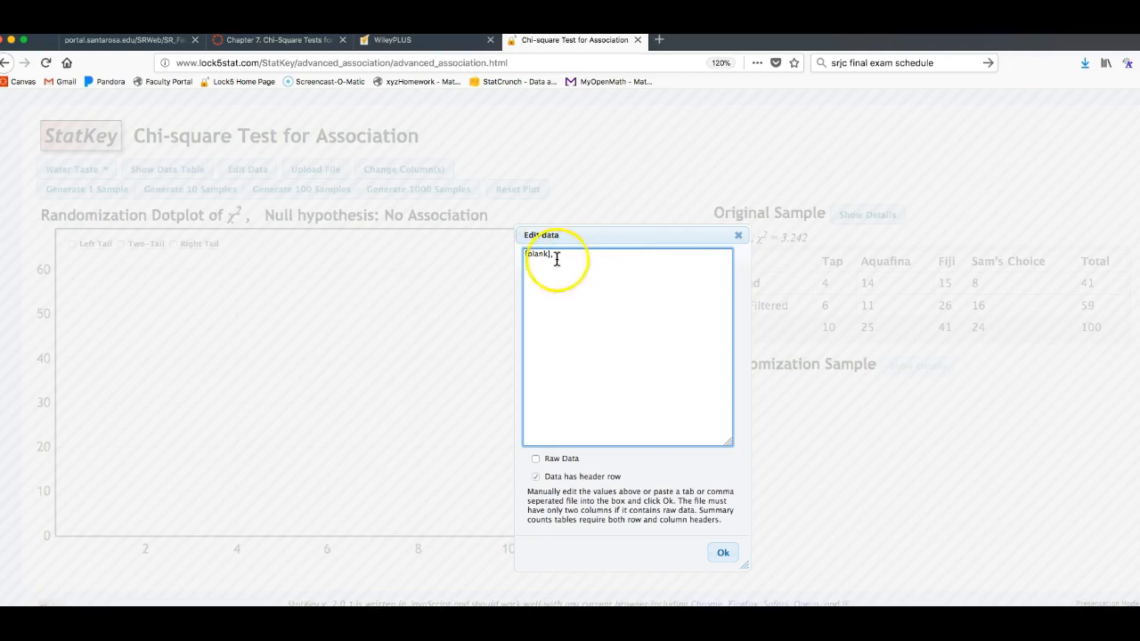
{"action": "left_click", "coordinate": [419, 41]}
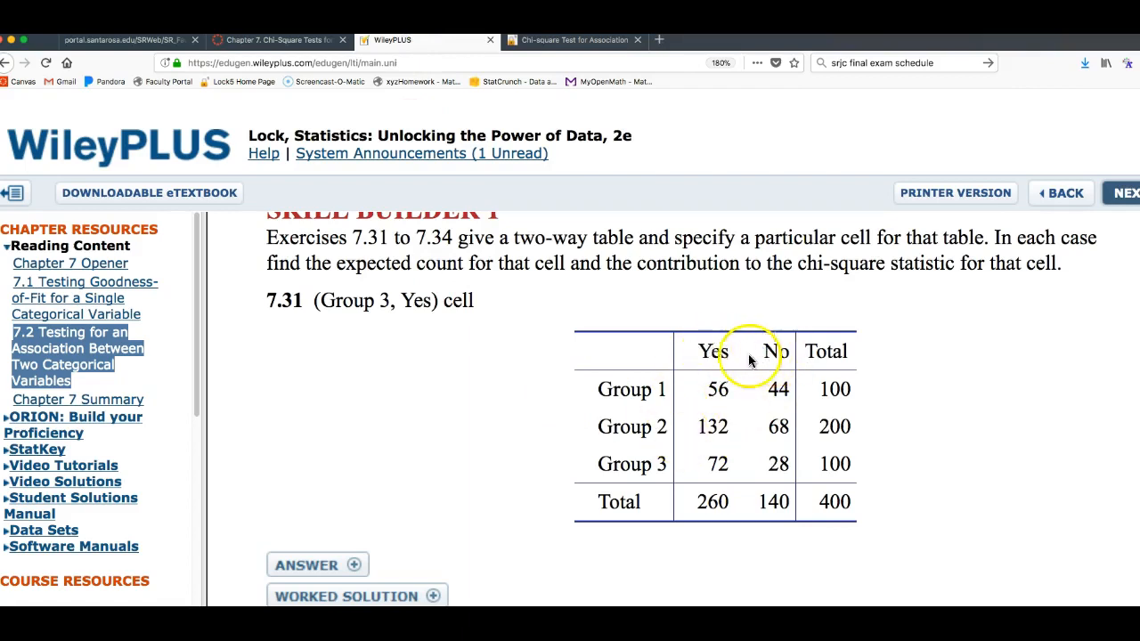
{"action": "left_click", "coordinate": [577, 40]}
{"action": "type", "text": "Yes, No"}
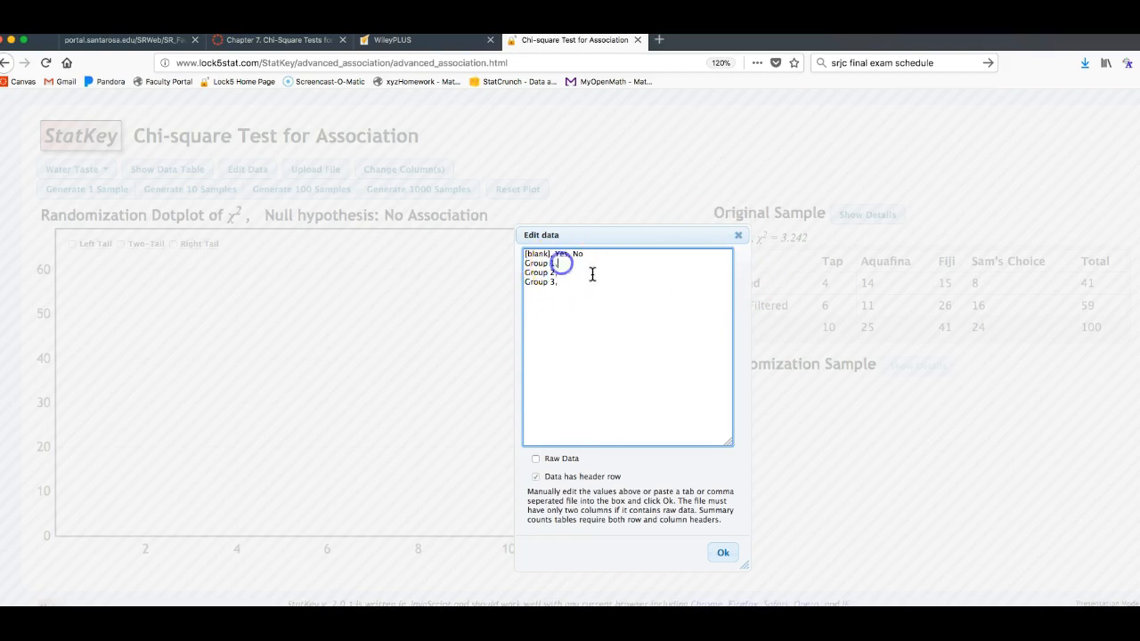
Enter the exercise 7.31 counts: Group 1 as 56, 44, Group 2 as 132, 68 and Group 3 as 72, 28, and apply the data
{"action": "left_click", "coordinate": [419, 40]}
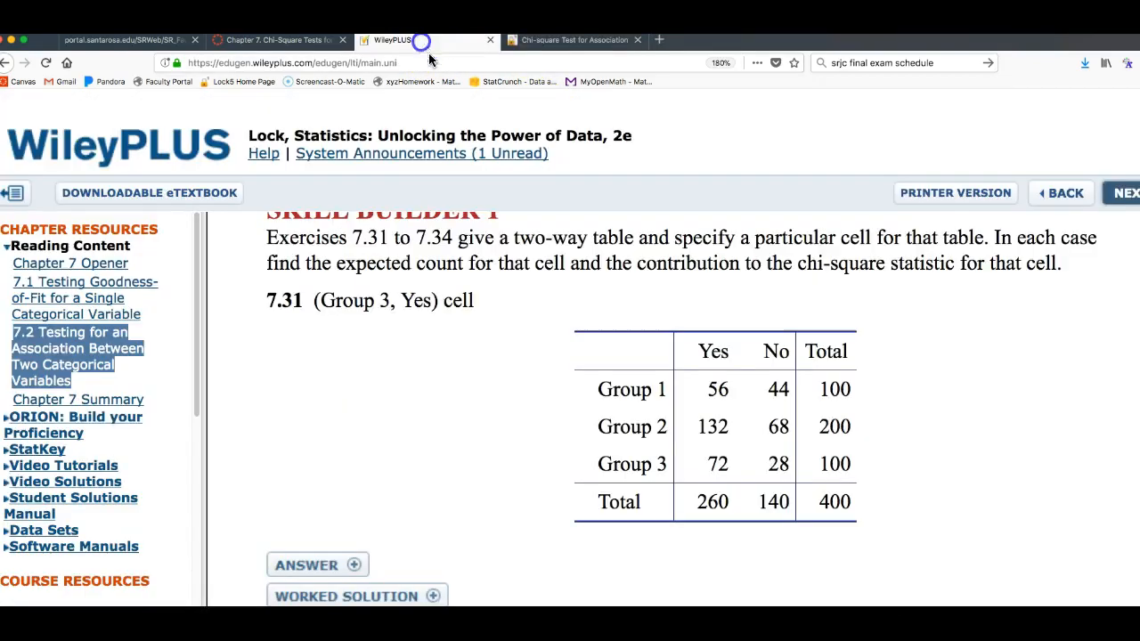
{"action": "left_click", "coordinate": [543, 41]}
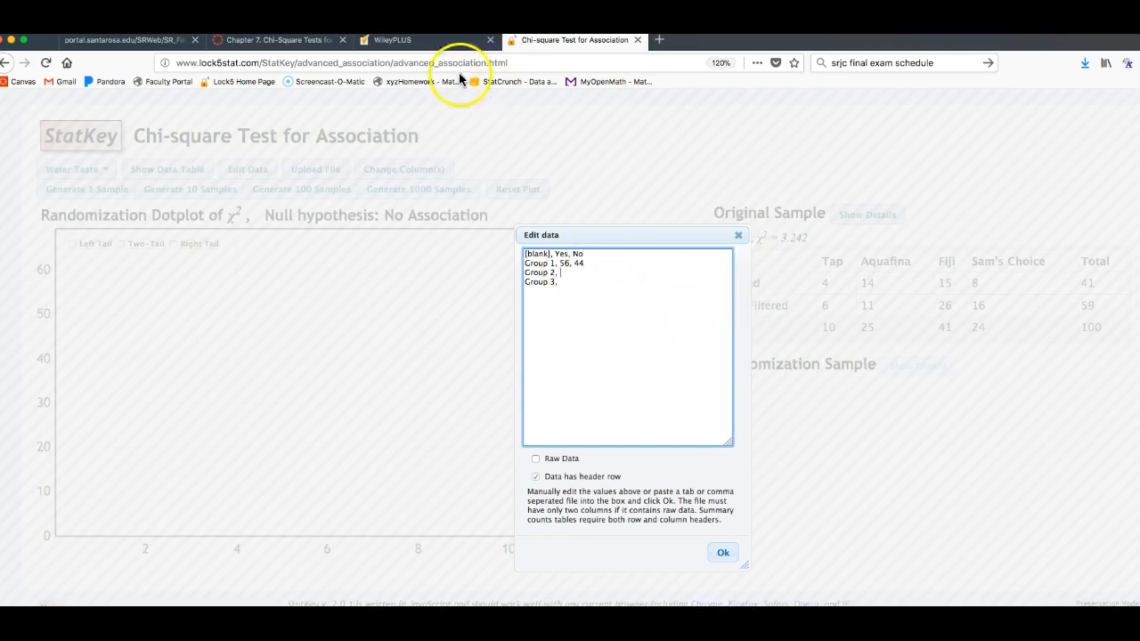
{"action": "left_click", "coordinate": [444, 43]}
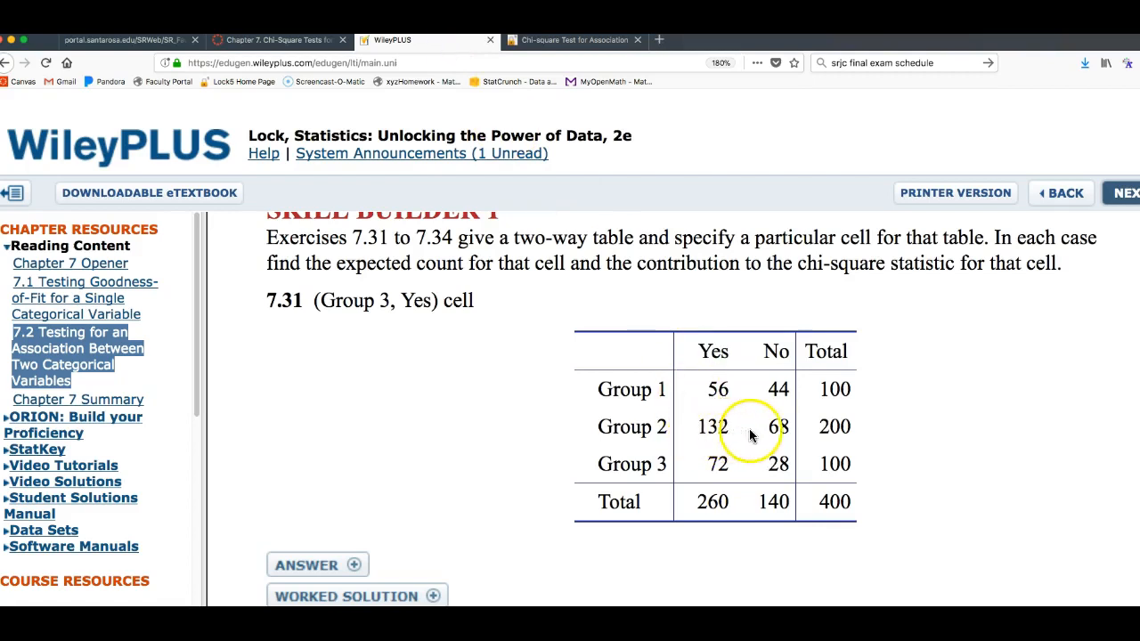
{"action": "left_click", "coordinate": [558, 45]}
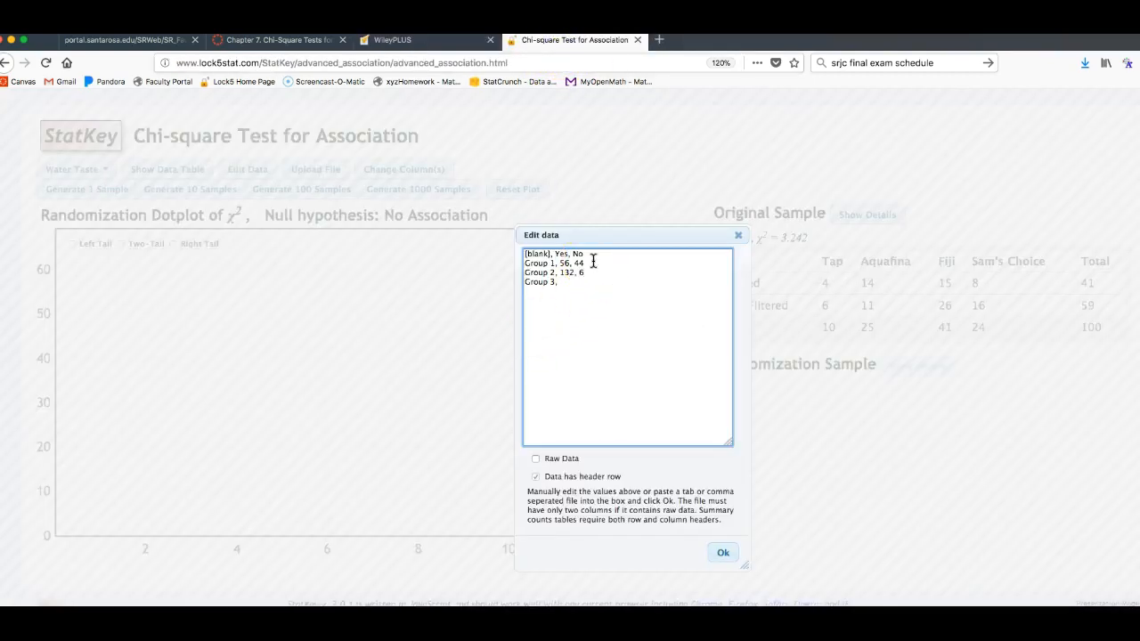
{"action": "left_click", "coordinate": [581, 286]}
{"action": "type", "text": "Group 3,"}
{"action": "left_click", "coordinate": [441, 40]}
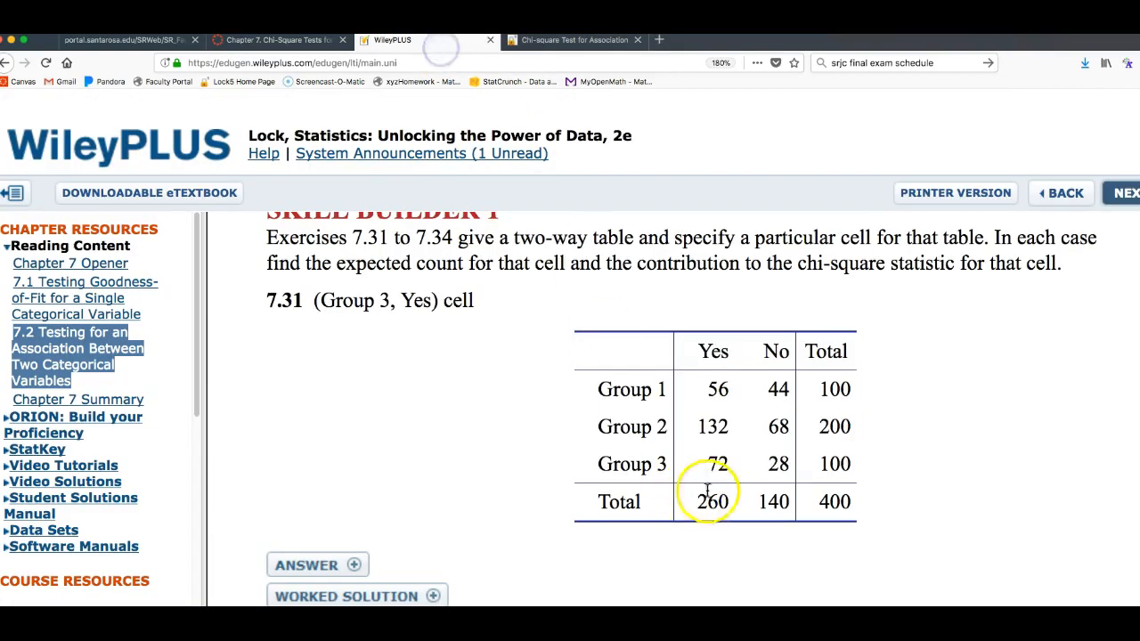
{"action": "left_click", "coordinate": [577, 41]}
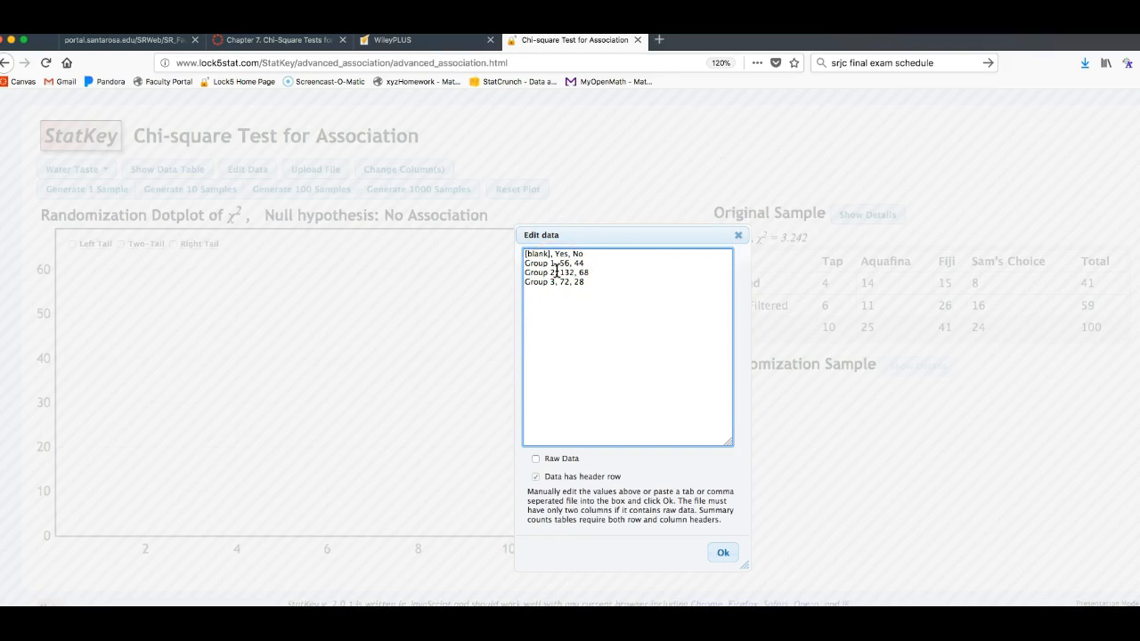
{"action": "left_click", "coordinate": [723, 553]}
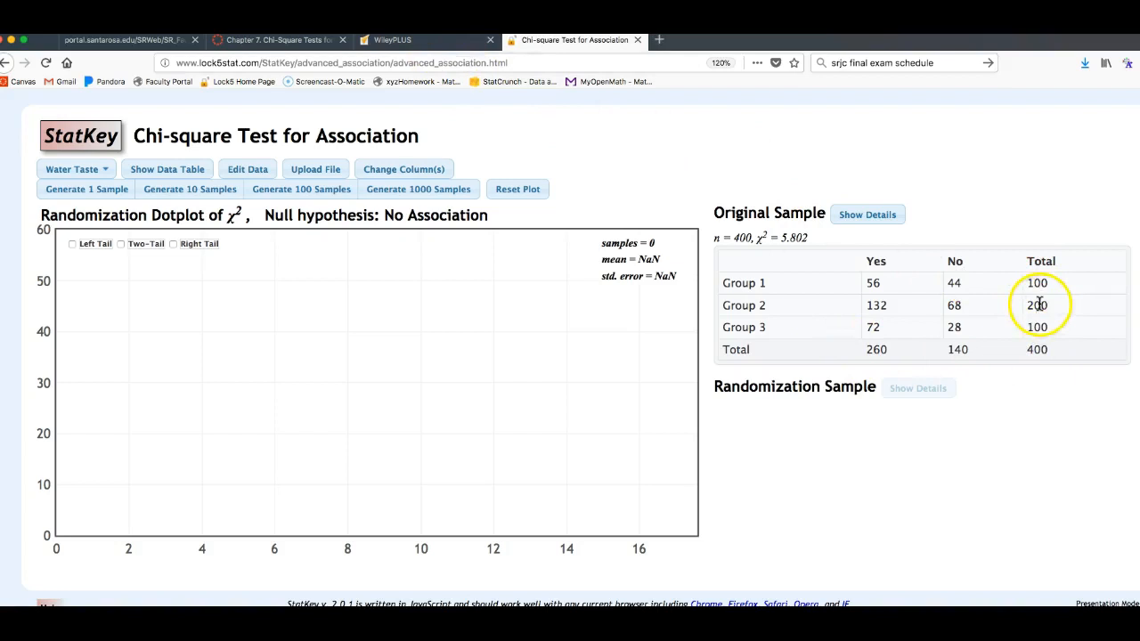
Check the StatKey table against exercise 7.31 in WileyPLUS and reread what the exercise asks about the chi-square statistic
{"action": "left_click", "coordinate": [382, 40]}
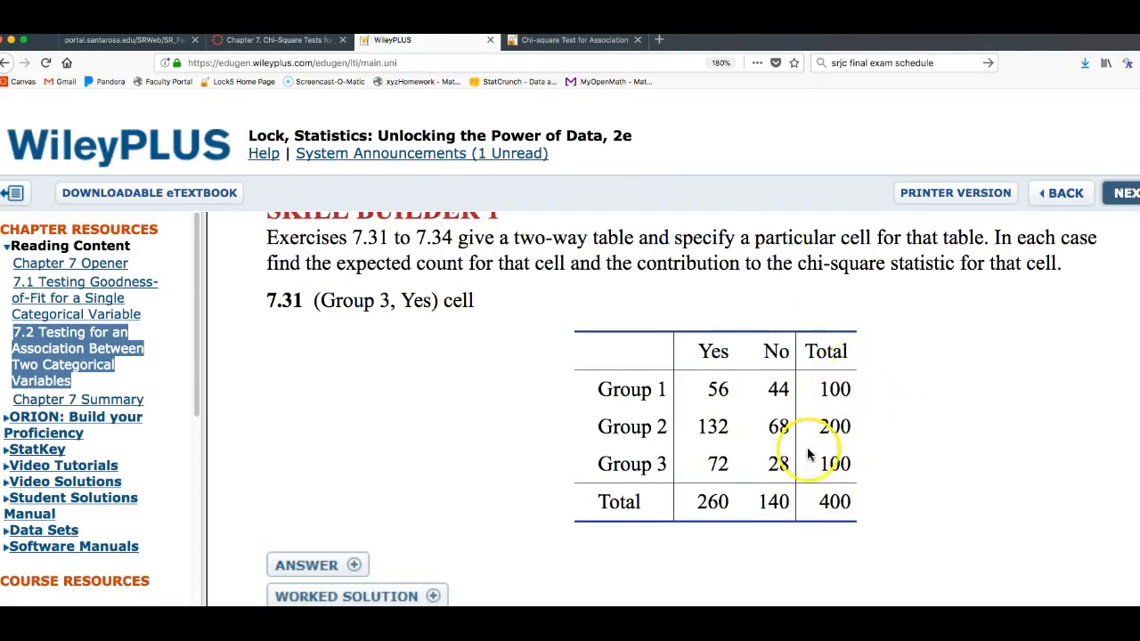
{"action": "left_click", "coordinate": [570, 40]}
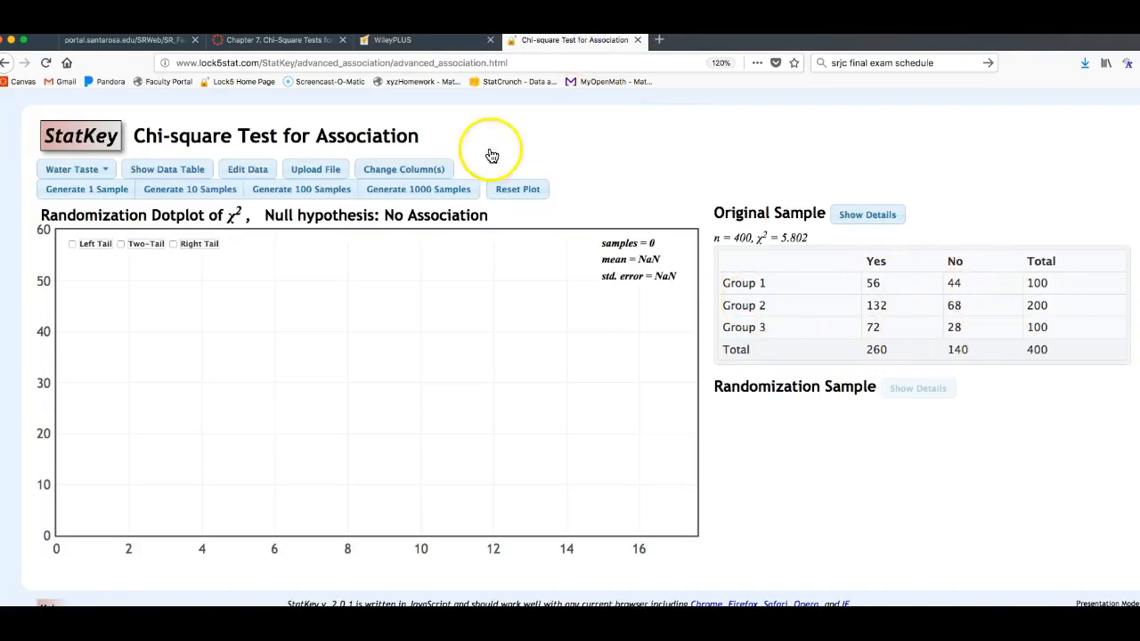
{"action": "left_click", "coordinate": [439, 40]}
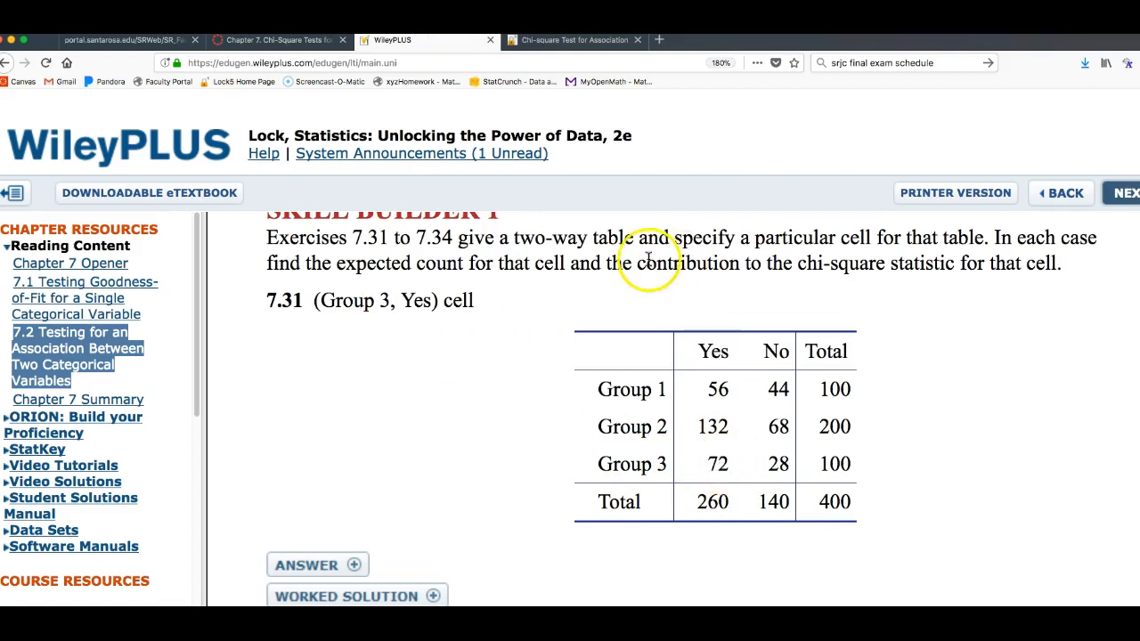
{"action": "left_click_drag", "start_coordinate": [803, 264], "coordinate": [1031, 268]}
{"action": "left_click", "coordinate": [1013, 326]}
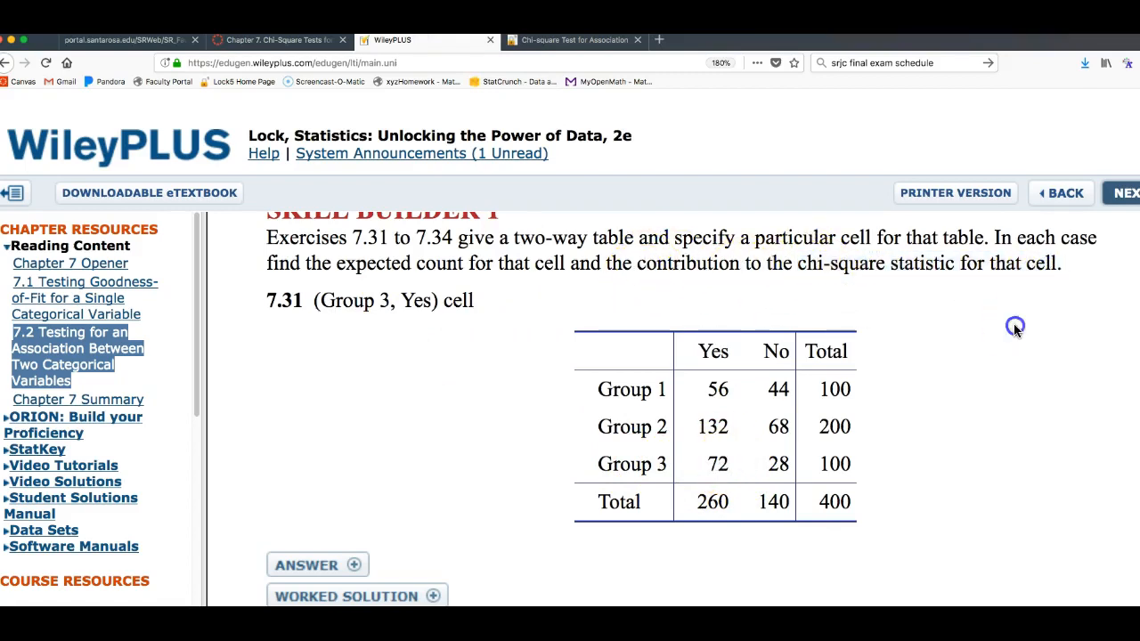
In StatKey, show the original sample's details, enlarge the detailed table, and highlight the expected count for the Group 3, Yes cell
{"action": "left_click", "coordinate": [553, 39]}
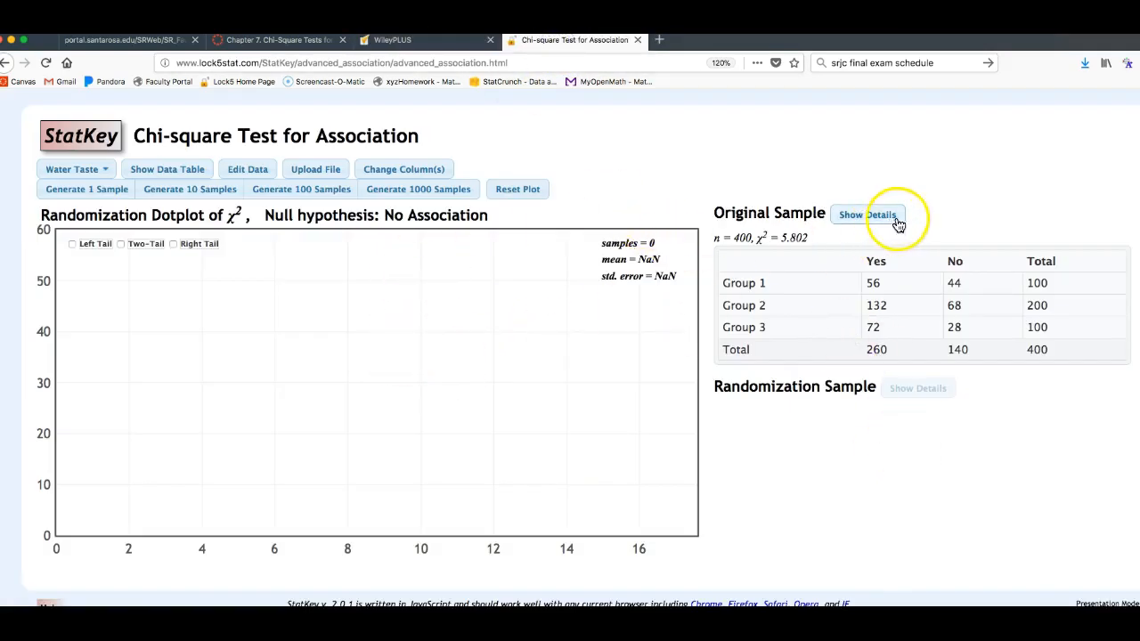
{"action": "left_click", "coordinate": [868, 216]}
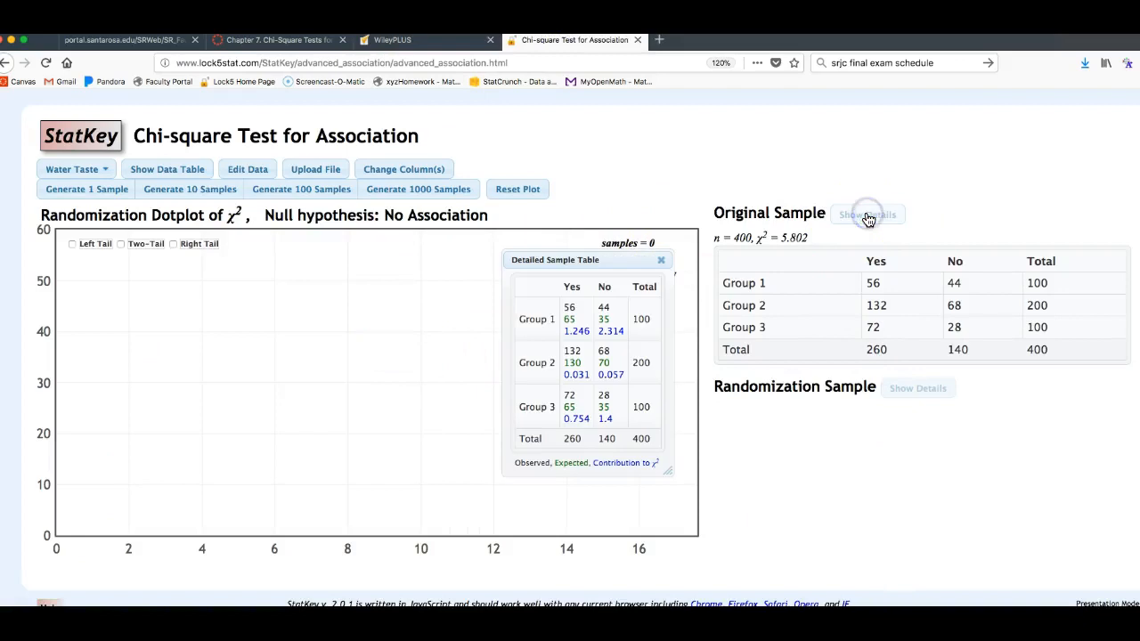
{"action": "left_click_drag", "start_coordinate": [667, 471], "coordinate": [731, 511]}
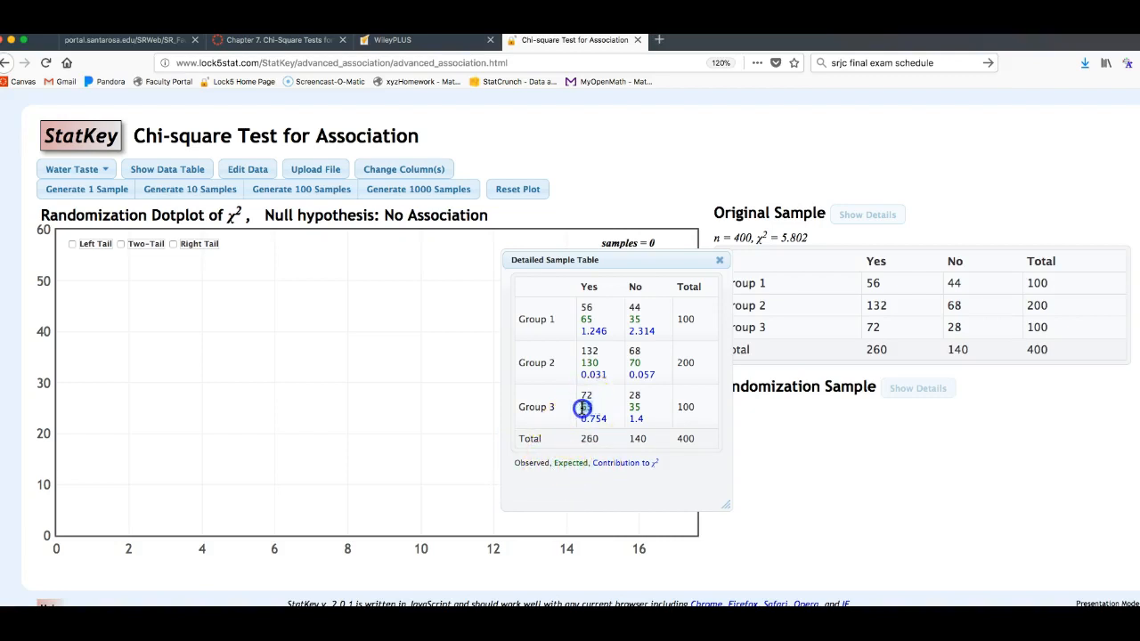
{"action": "double_click", "coordinate": [585, 407]}
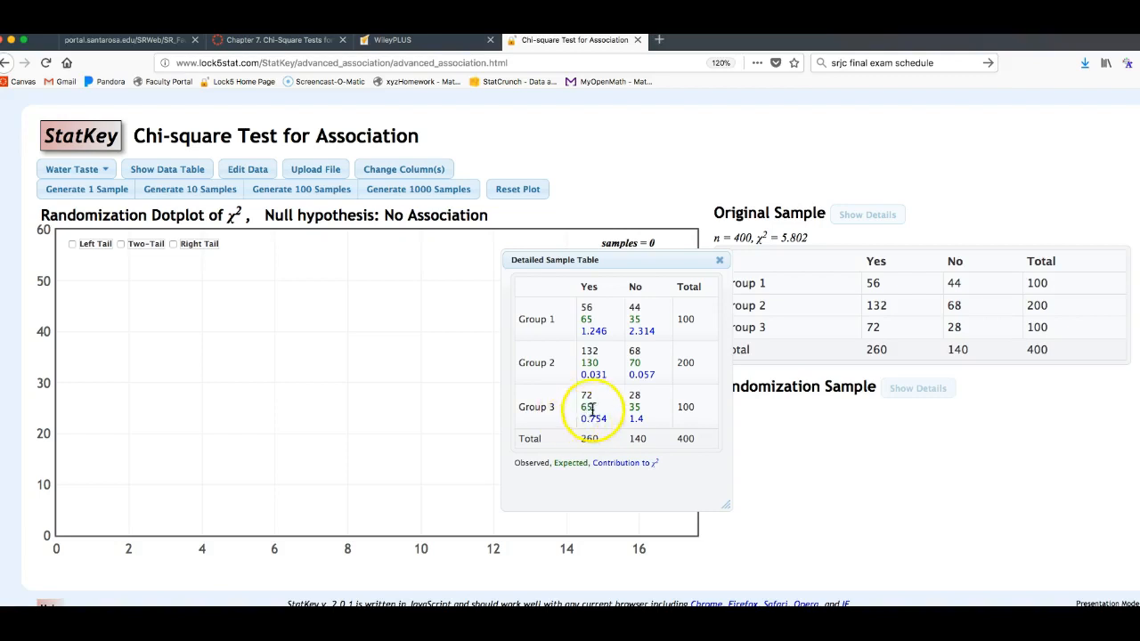
Switch to WileyPLUS and expand the worked solution for exercise 7.31
{"action": "left_click", "coordinate": [429, 40]}
{"action": "scroll", "coordinate": [387, 450], "scroll_direction": "down", "scroll_amount": 3}
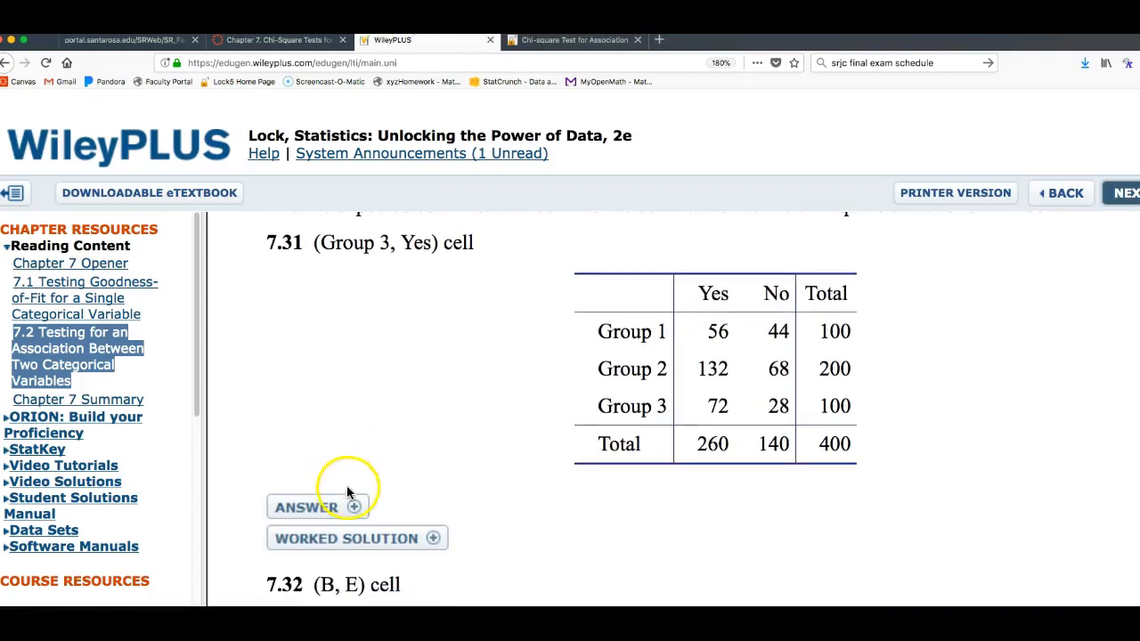
{"action": "left_click", "coordinate": [433, 540]}
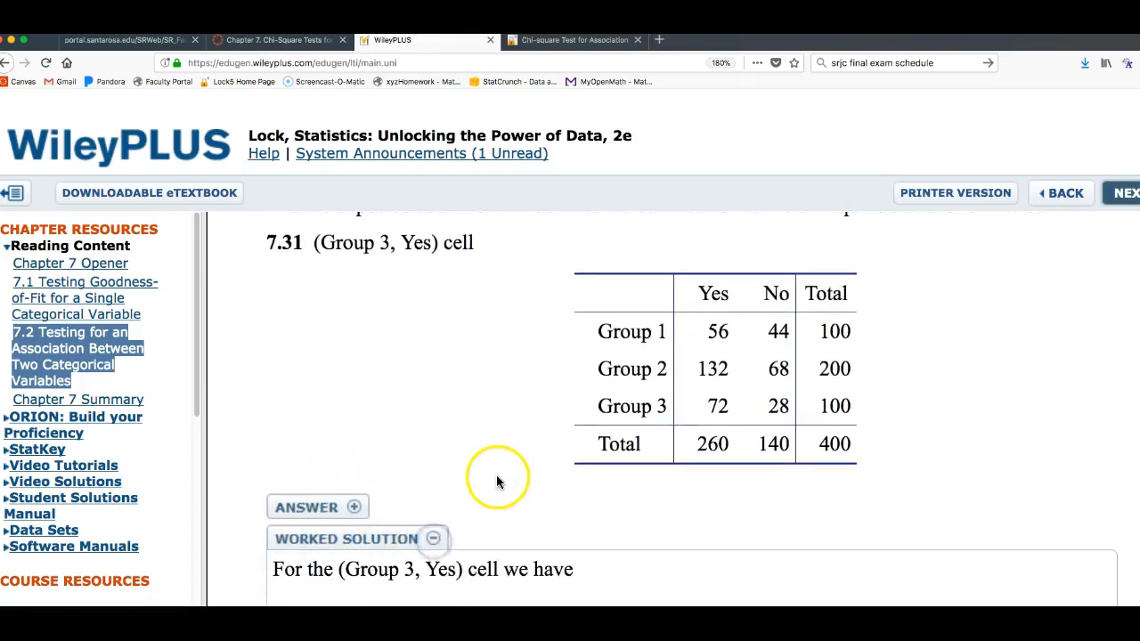
{"action": "scroll", "coordinate": [496, 481], "scroll_direction": "down", "scroll_amount": 7}
{"action": "scroll", "coordinate": [516, 402], "scroll_direction": "up", "scroll_amount": 1}
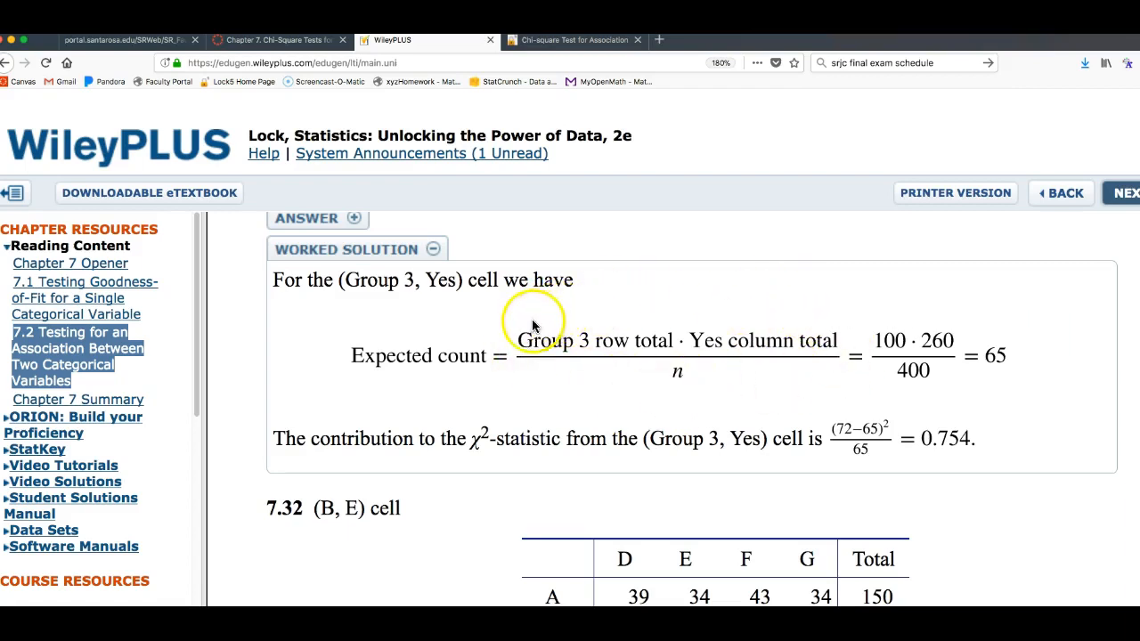
Examine the worked solution's expected count and χ² contribution formulas alongside the two-way table, and return to StatKey's detailed sample table
{"action": "scroll", "coordinate": [677, 394], "scroll_direction": "up", "scroll_amount": 2}
{"action": "scroll", "coordinate": [676, 390], "scroll_direction": "up", "scroll_amount": 1}
{"action": "scroll", "coordinate": [677, 391], "scroll_direction": "down", "scroll_amount": 1}
{"action": "scroll", "coordinate": [677, 390], "scroll_direction": "up", "scroll_amount": 1}
{"action": "left_click", "coordinate": [676, 390]}
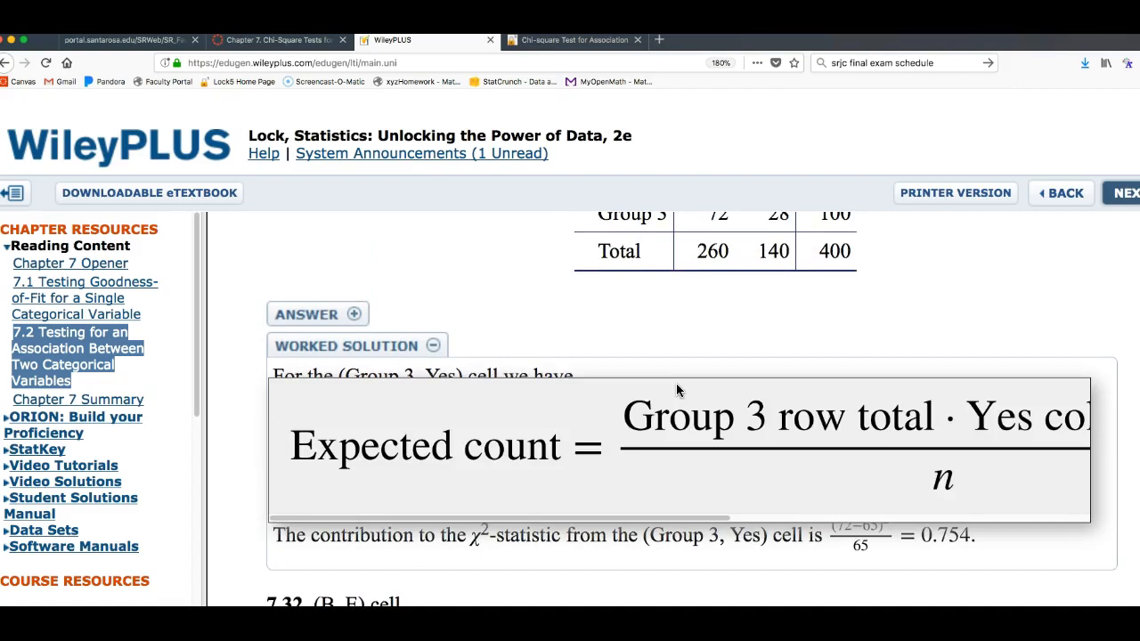
{"action": "left_click", "coordinate": [739, 285]}
{"action": "scroll", "coordinate": [741, 287], "scroll_direction": "up", "scroll_amount": 4}
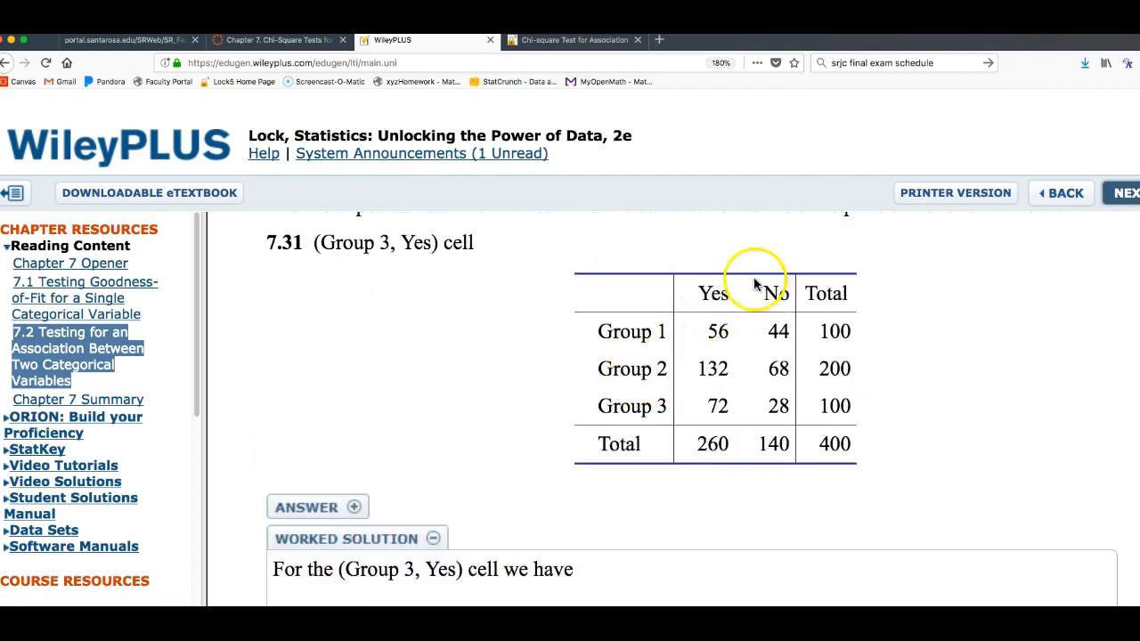
{"action": "scroll", "coordinate": [541, 353], "scroll_direction": "down", "scroll_amount": 2}
{"action": "scroll", "coordinate": [541, 353], "scroll_direction": "down", "scroll_amount": 5}
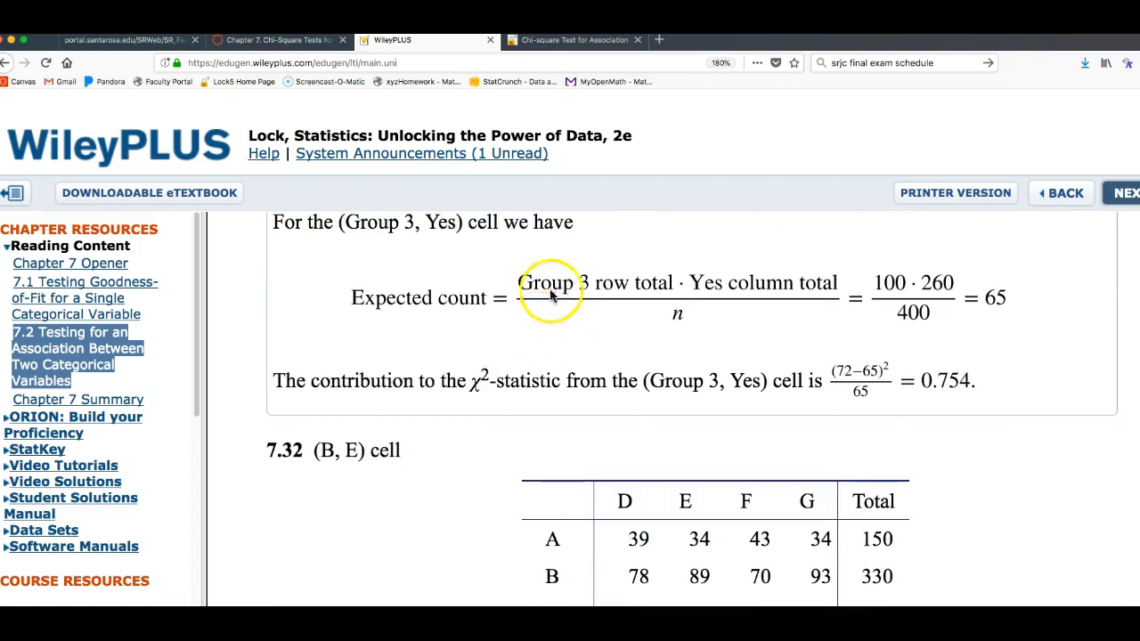
{"action": "scroll", "coordinate": [407, 415], "scroll_direction": "up", "scroll_amount": 1}
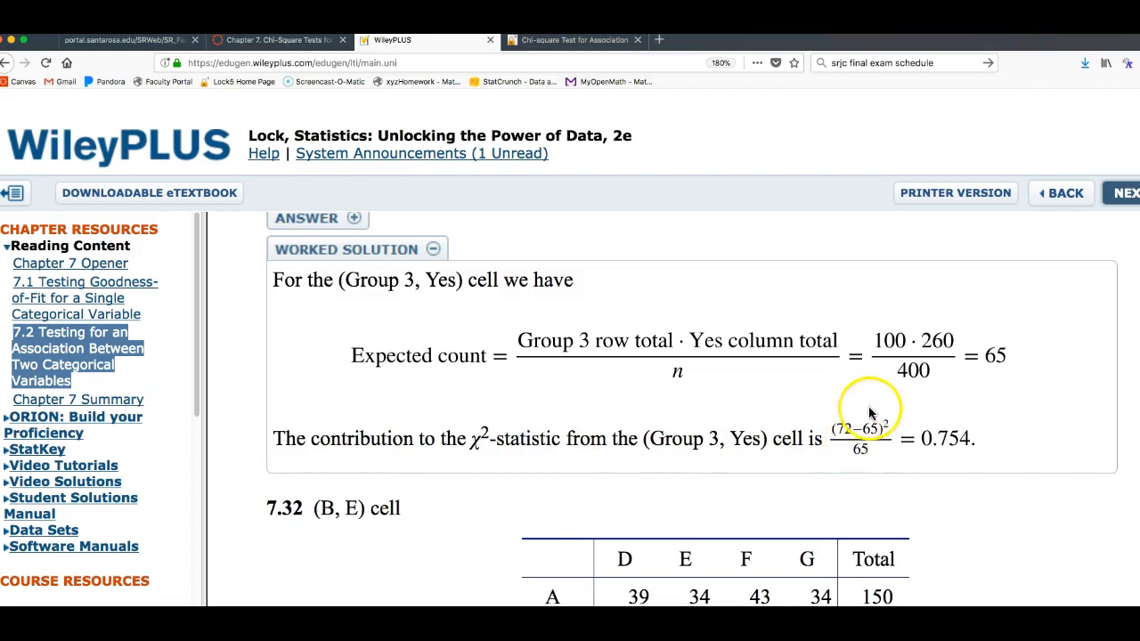
{"action": "left_click", "coordinate": [846, 434]}
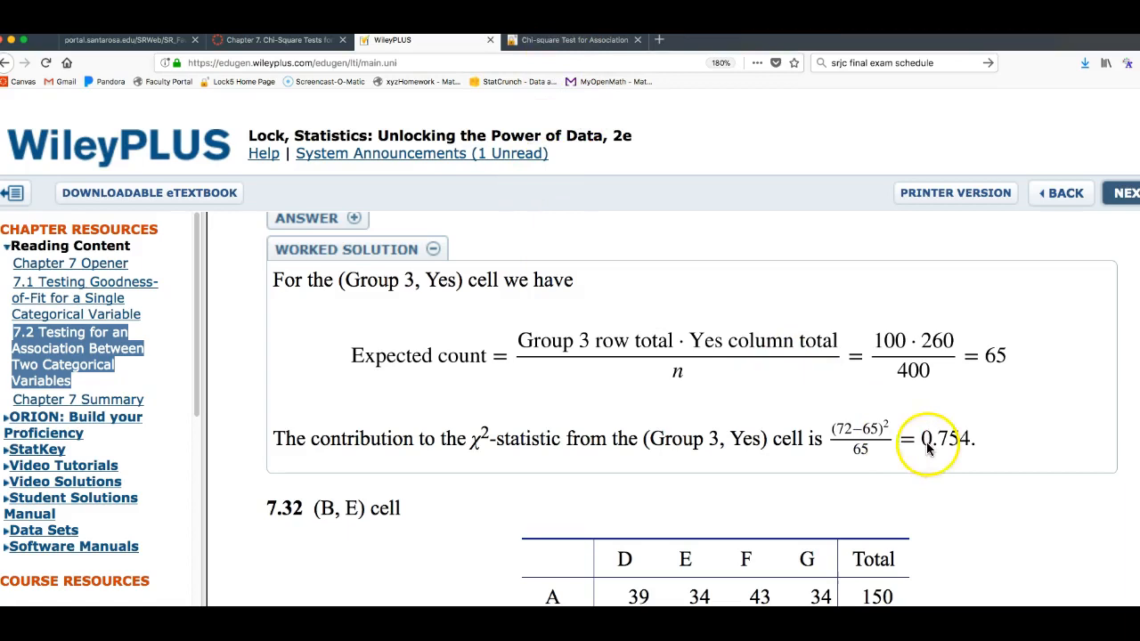
{"action": "left_click", "coordinate": [559, 49]}
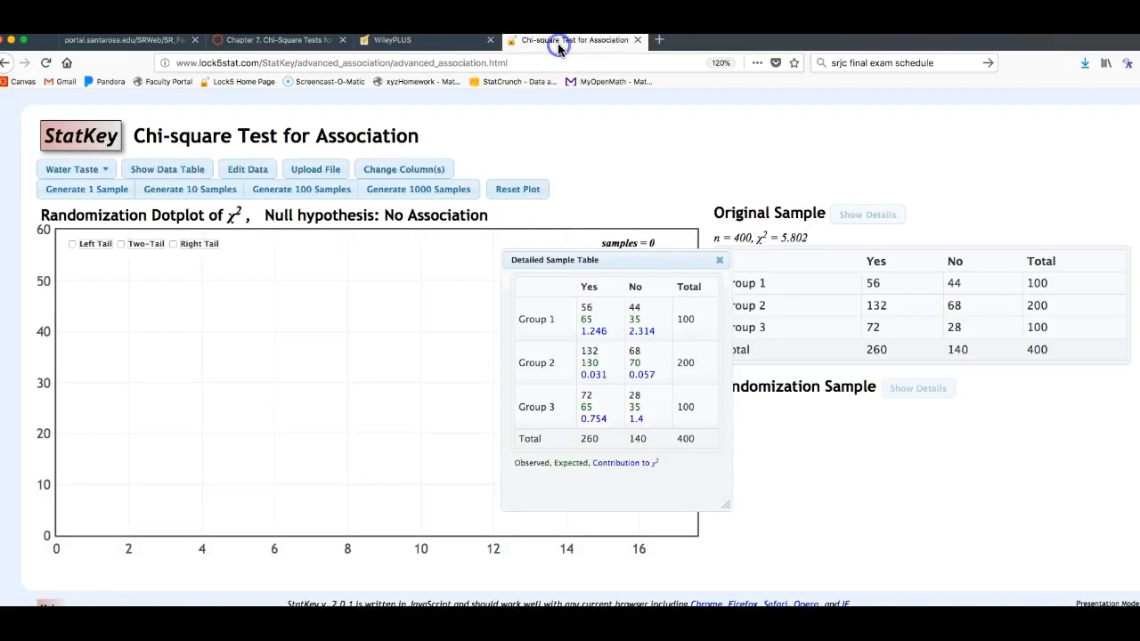